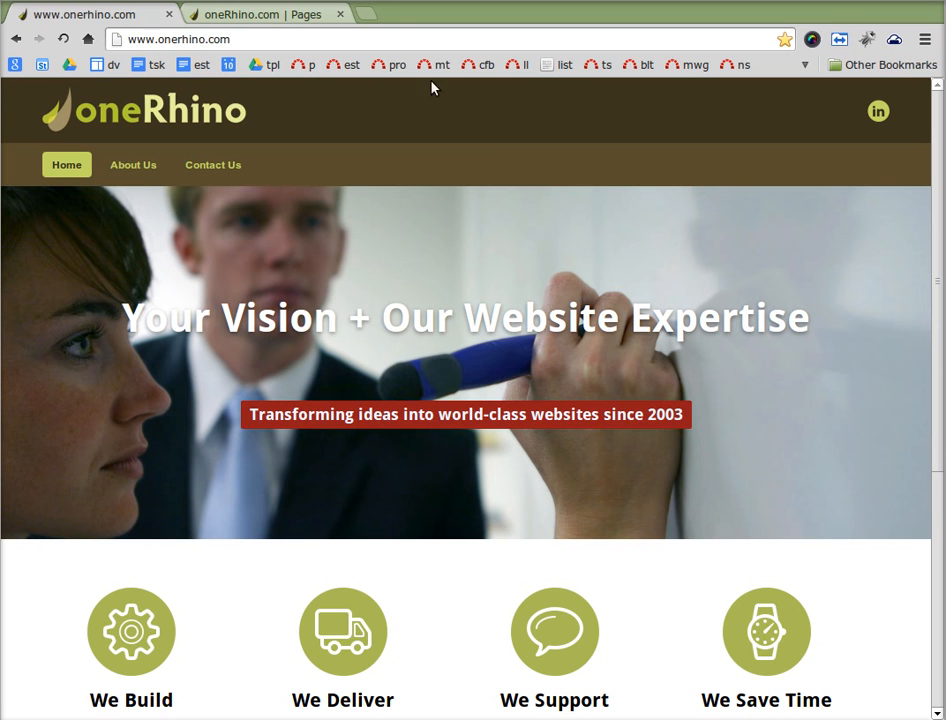
Switch to the site's admin and look through the subpages under Web Development and Featured Projects, collapsing both again
{"action": "left_click", "coordinate": [258, 18]}
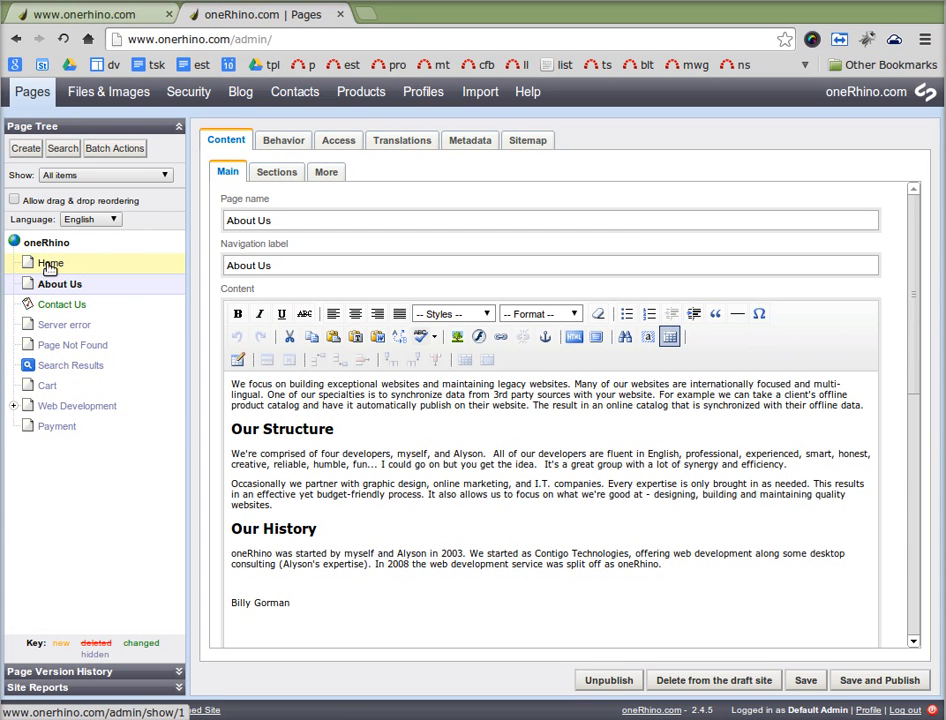
{"action": "left_click", "coordinate": [13, 407]}
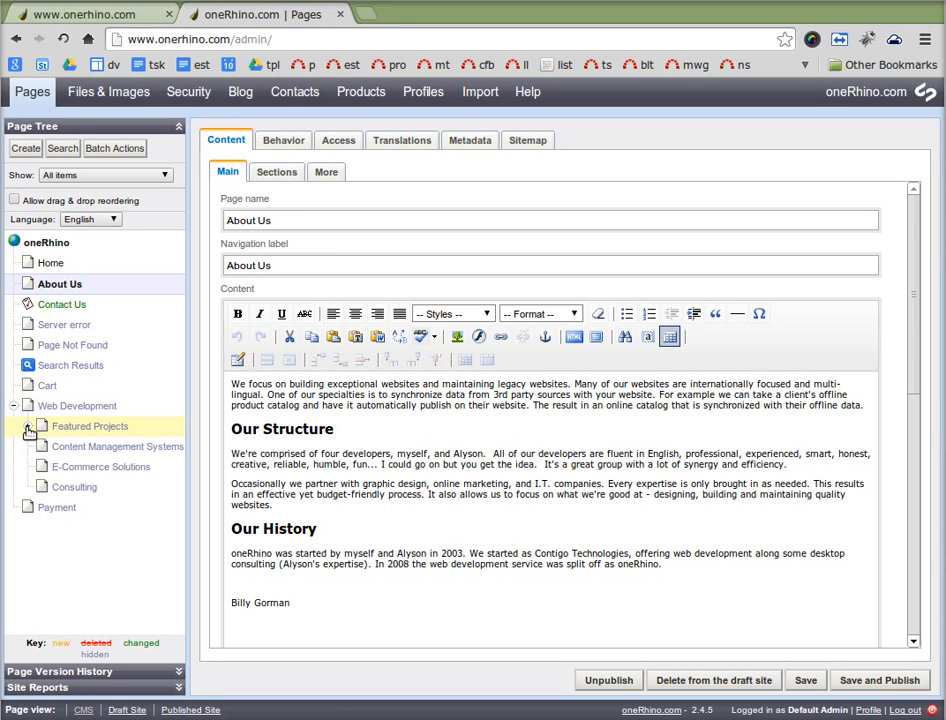
{"action": "left_click", "coordinate": [29, 427]}
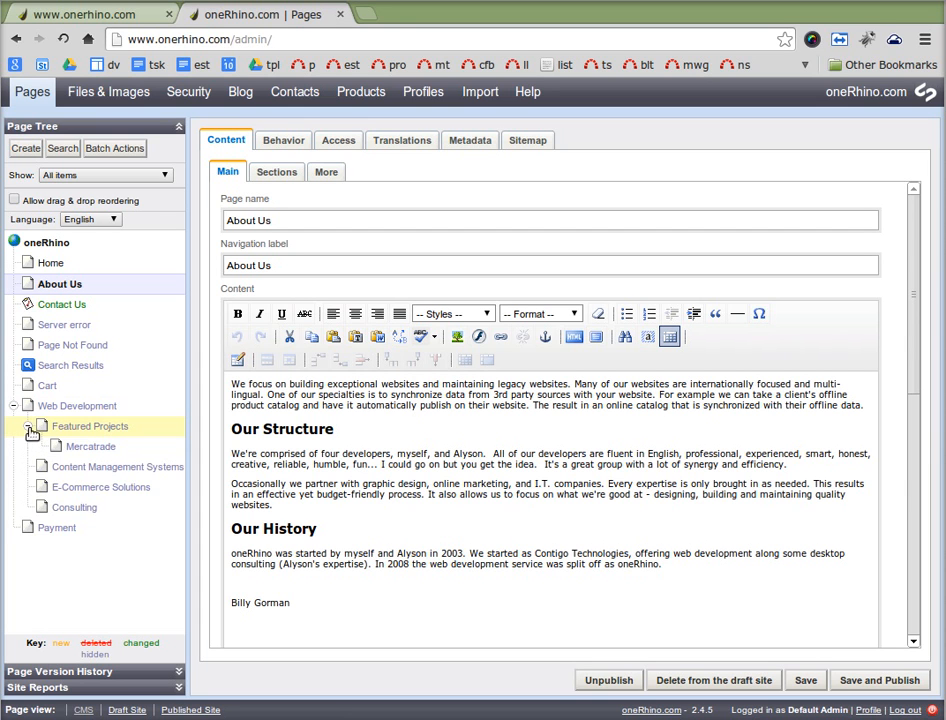
{"action": "left_click", "coordinate": [28, 426]}
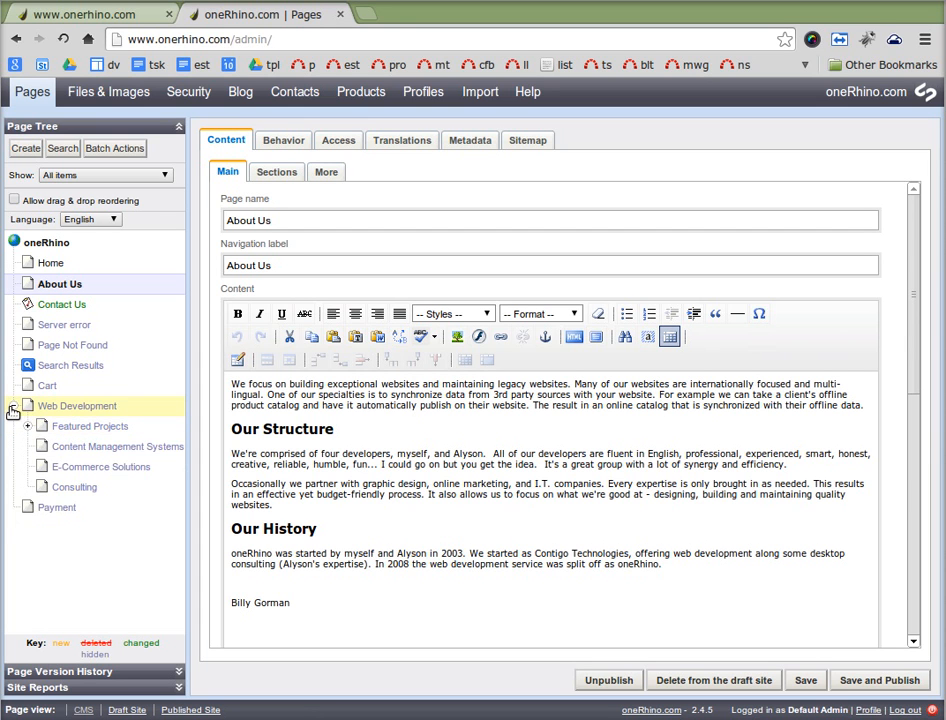
{"action": "left_click", "coordinate": [13, 408]}
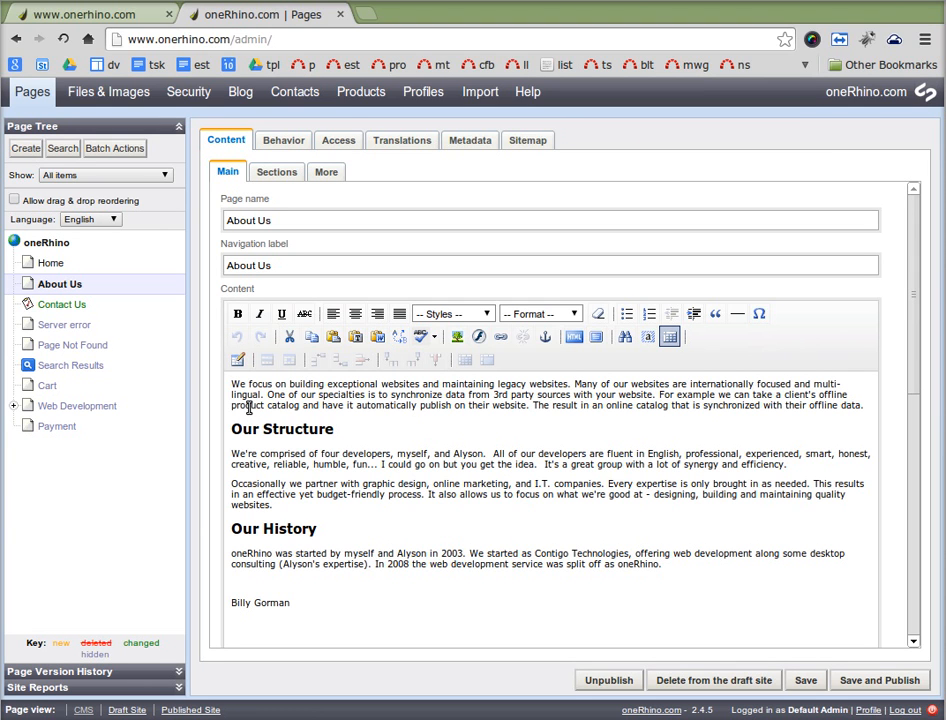
On the About Us page, end the first content paragraph with an exclamation mark, then save and publish the page
{"action": "left_click", "coordinate": [60, 286]}
{"action": "left_click", "coordinate": [289, 219]}
{"action": "left_click", "coordinate": [302, 266]}
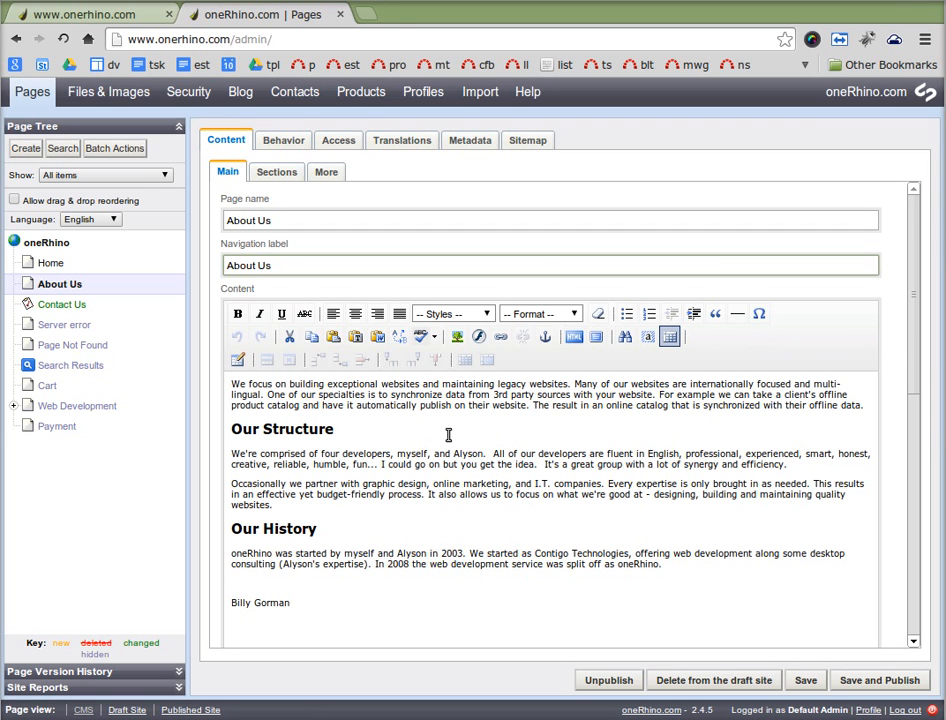
{"action": "left_click", "coordinate": [877, 412]}
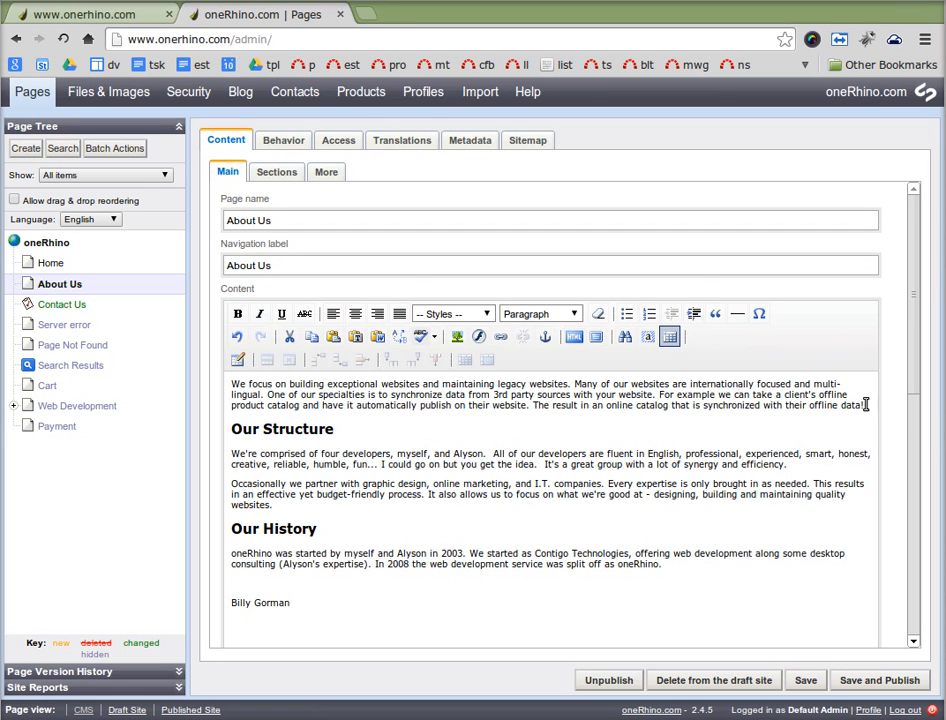
{"action": "left_click_drag", "start_coordinate": [866, 406], "coordinate": [842, 408]}
{"action": "left_click", "coordinate": [858, 682]}
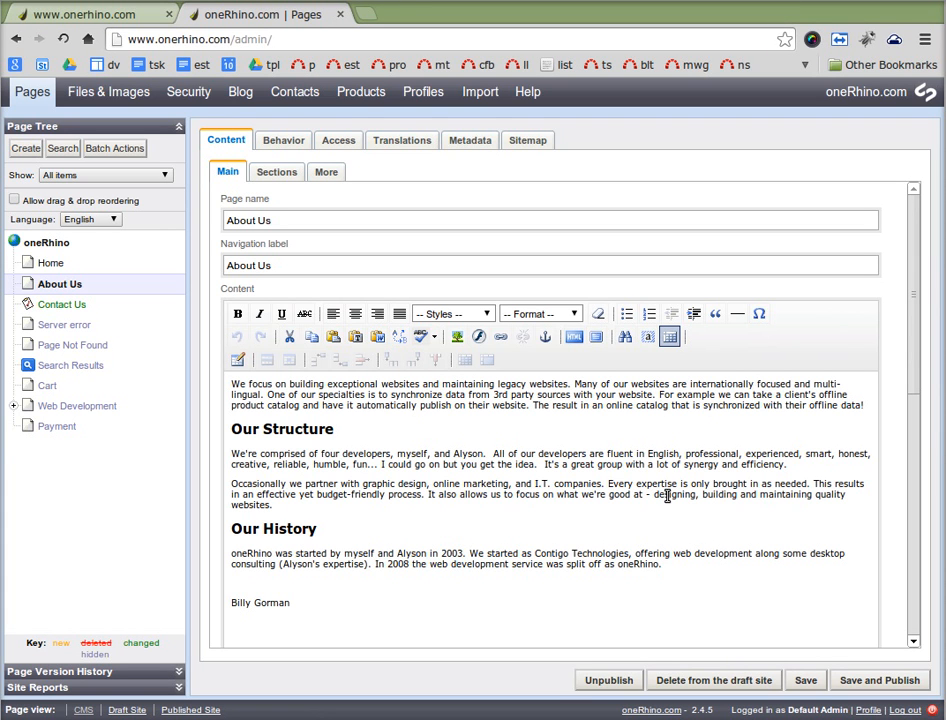
Open the About Us page on the public website and check the ending of the first paragraph
{"action": "left_click", "coordinate": [105, 16]}
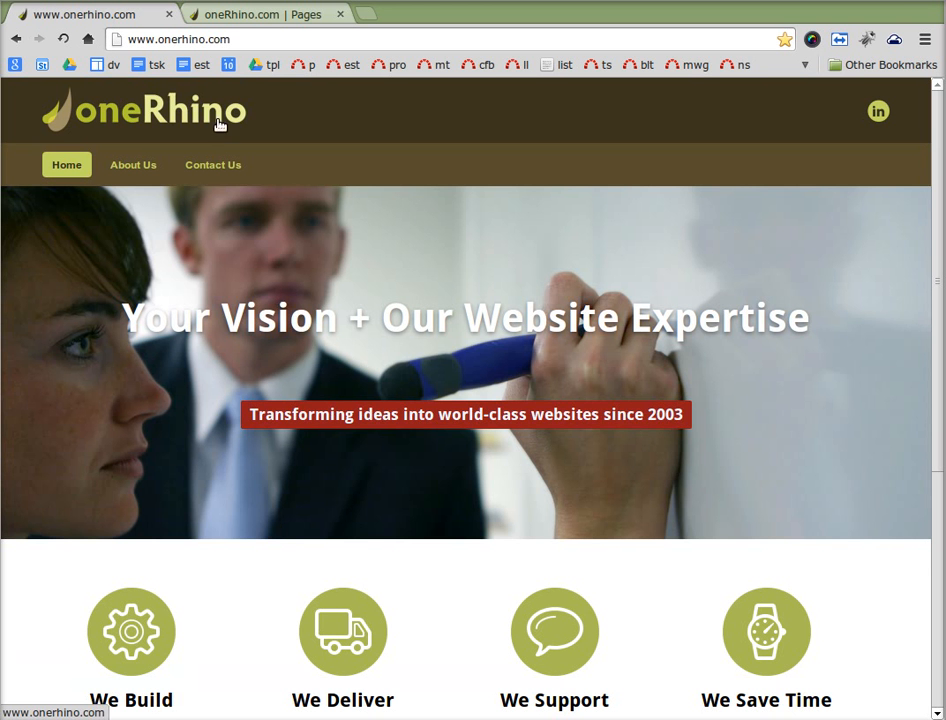
{"action": "left_click", "coordinate": [147, 164]}
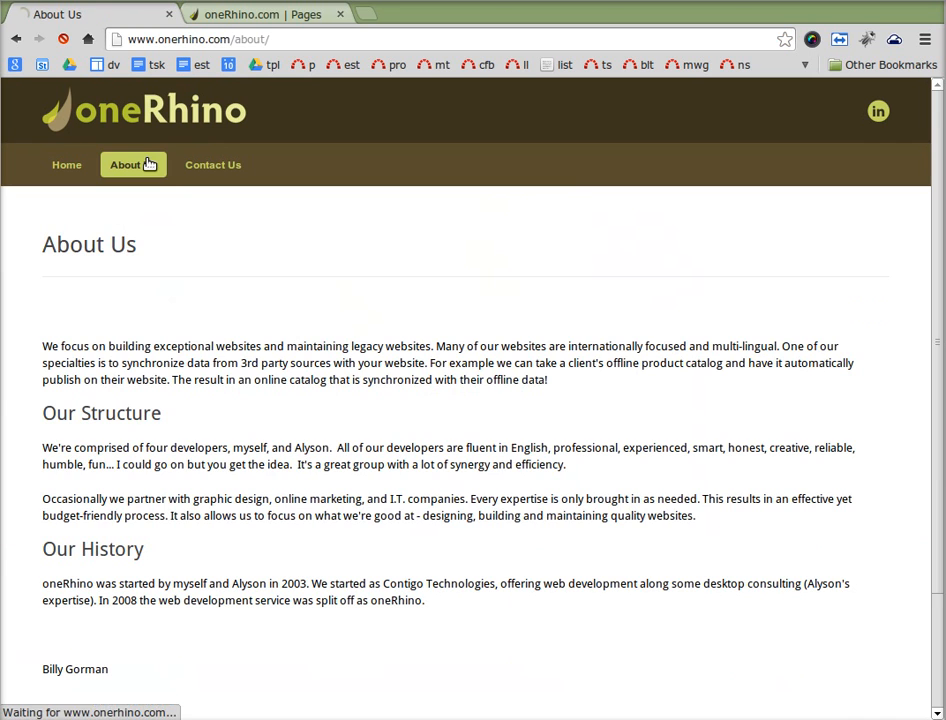
{"action": "left_click_drag", "start_coordinate": [551, 385], "coordinate": [516, 385]}
{"action": "left_click", "coordinate": [559, 381]}
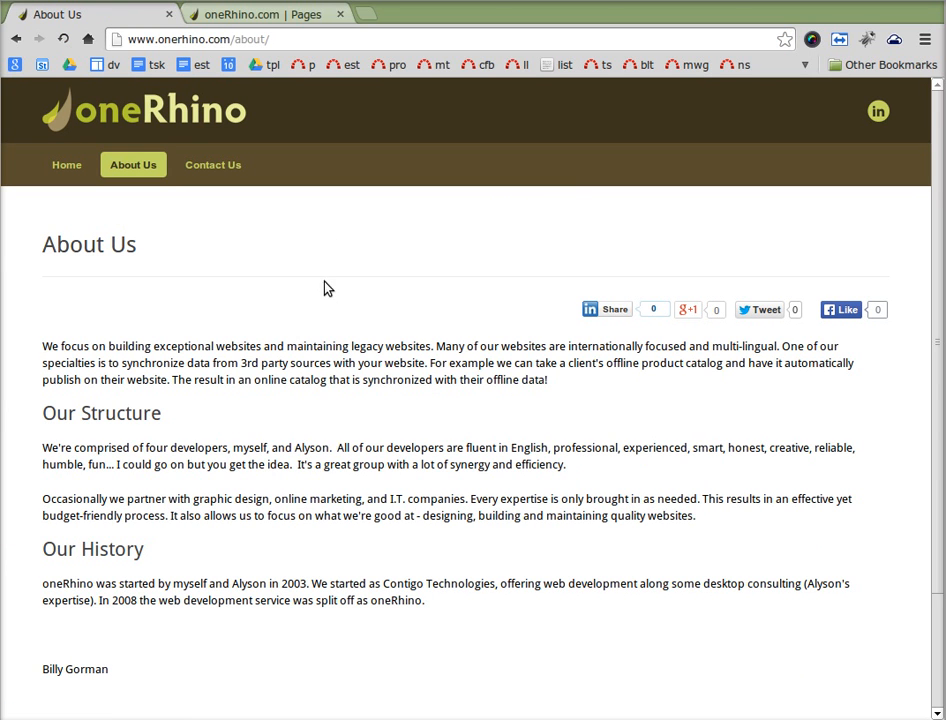
Back in the admin, end the first About Us paragraph with a period again and publish the page
{"action": "left_click", "coordinate": [252, 16]}
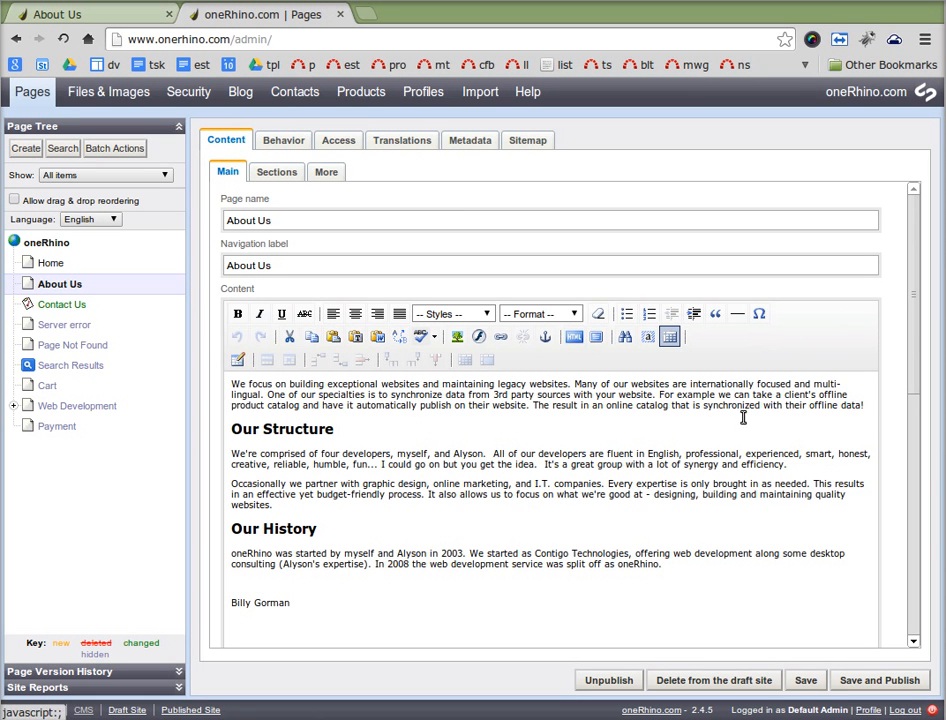
{"action": "left_click", "coordinate": [877, 424]}
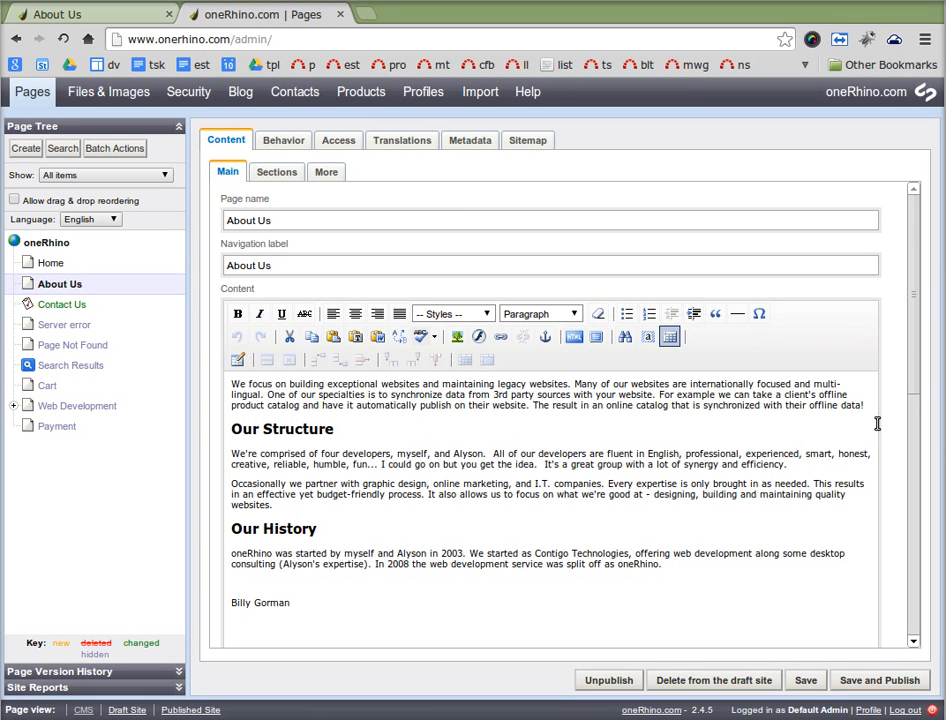
{"action": "double_click", "coordinate": [620, 405]}
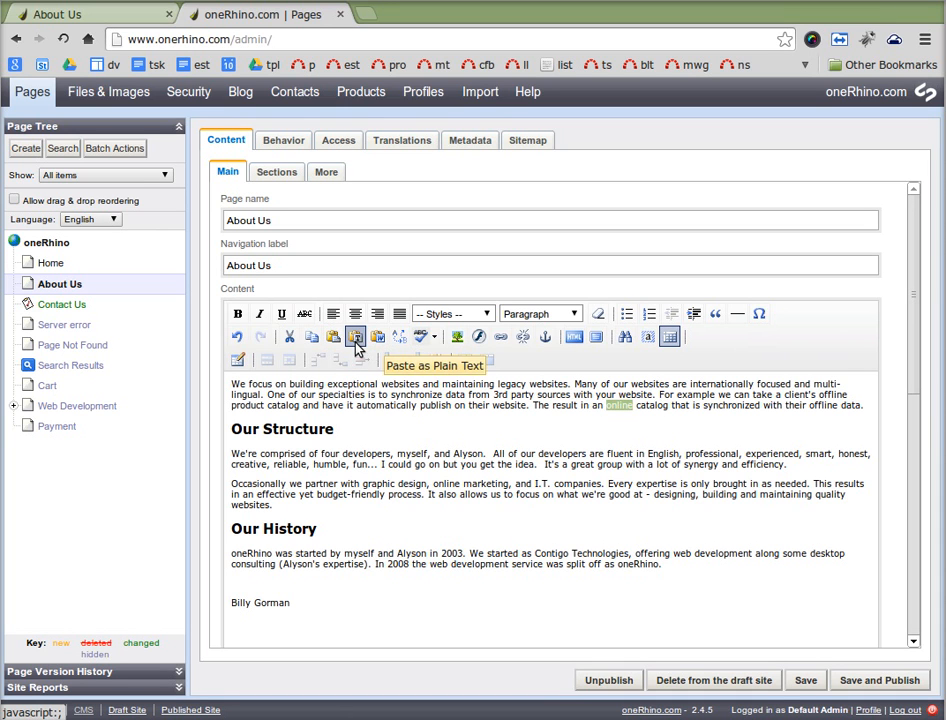
{"action": "left_click", "coordinate": [880, 682]}
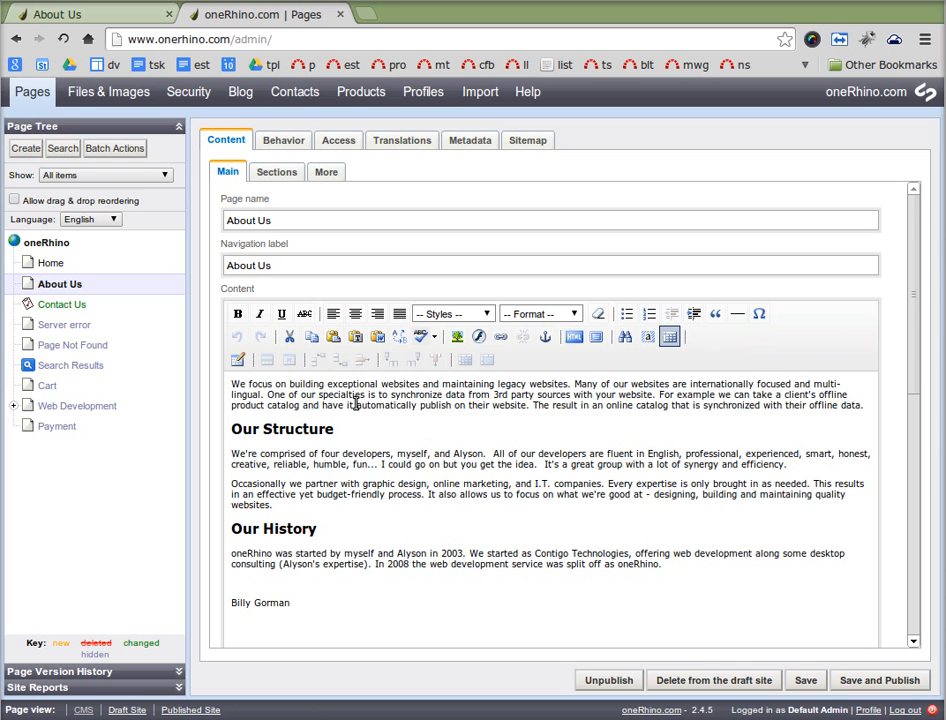
Create a new item of type Page beneath the About Us page
{"action": "left_click", "coordinate": [61, 286]}
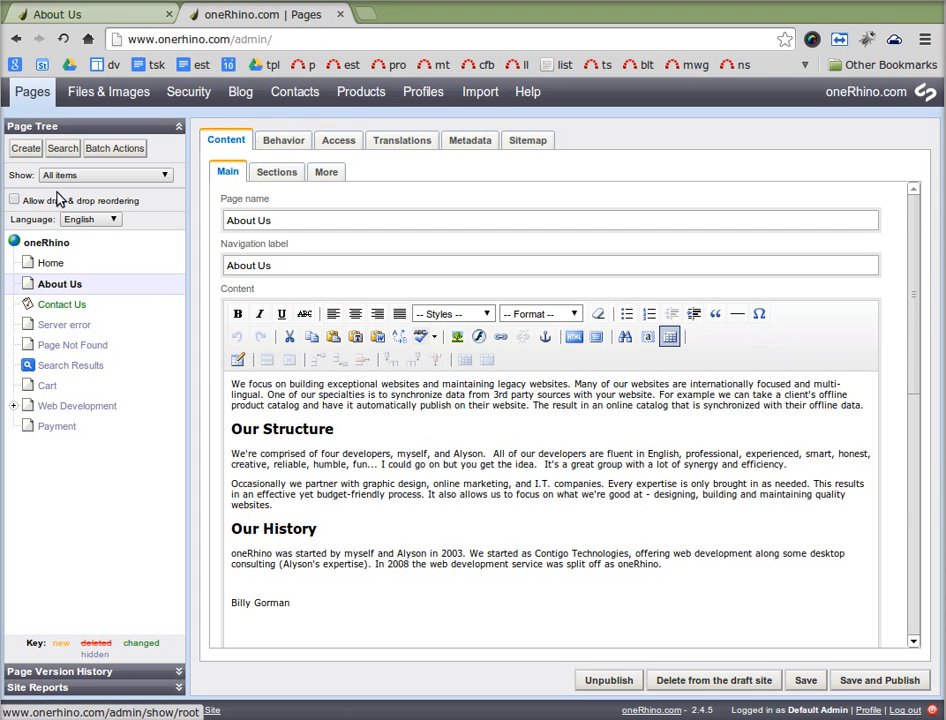
{"action": "left_click", "coordinate": [26, 150]}
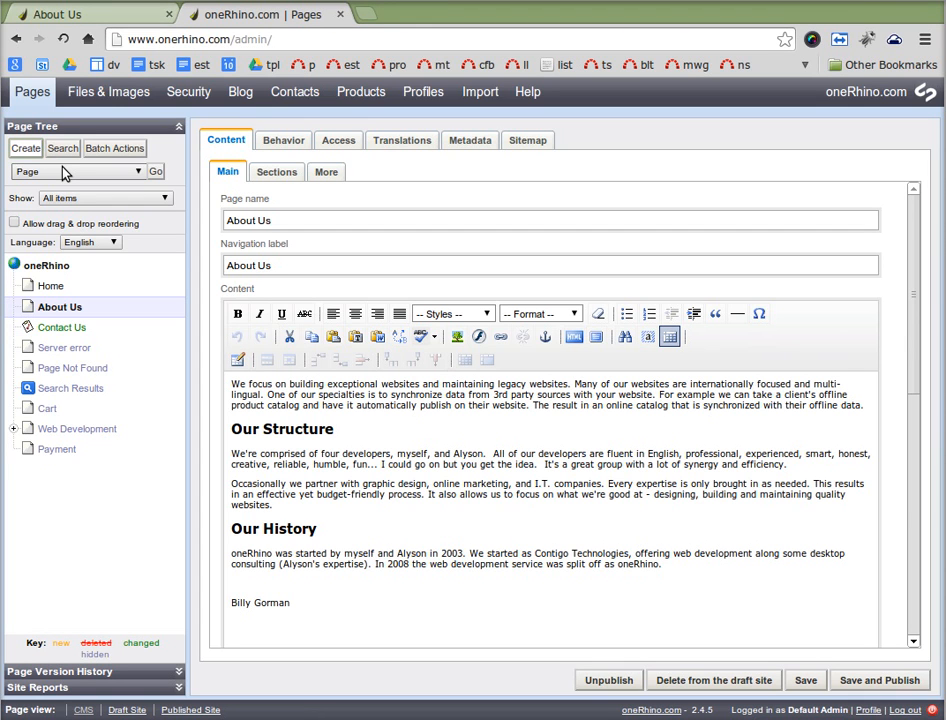
{"action": "left_click", "coordinate": [62, 173]}
{"action": "left_click", "coordinate": [62, 173]}
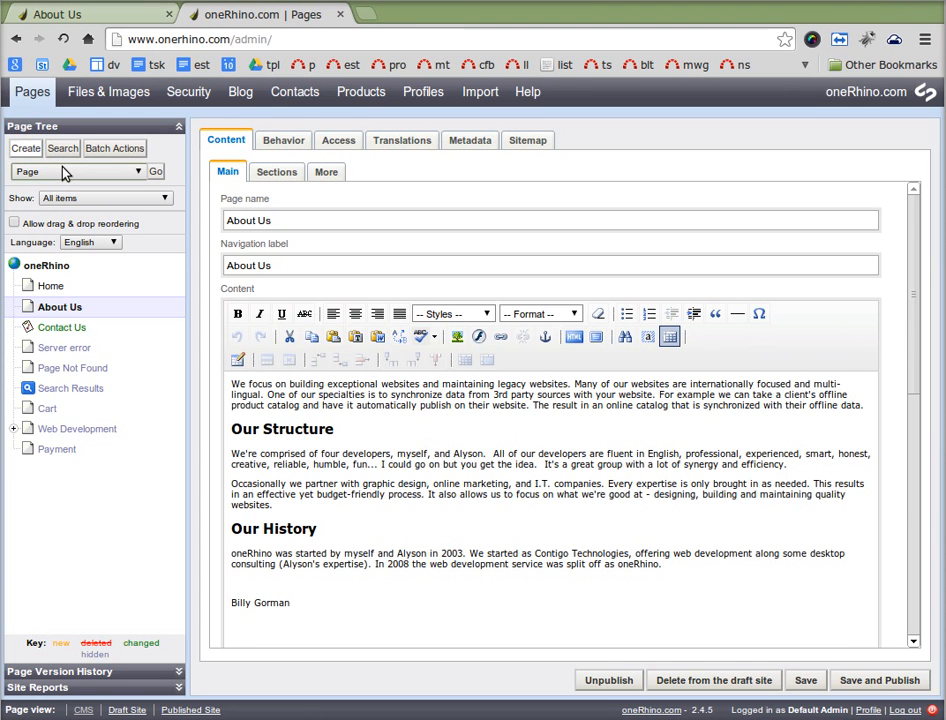
{"action": "left_click", "coordinate": [156, 172]}
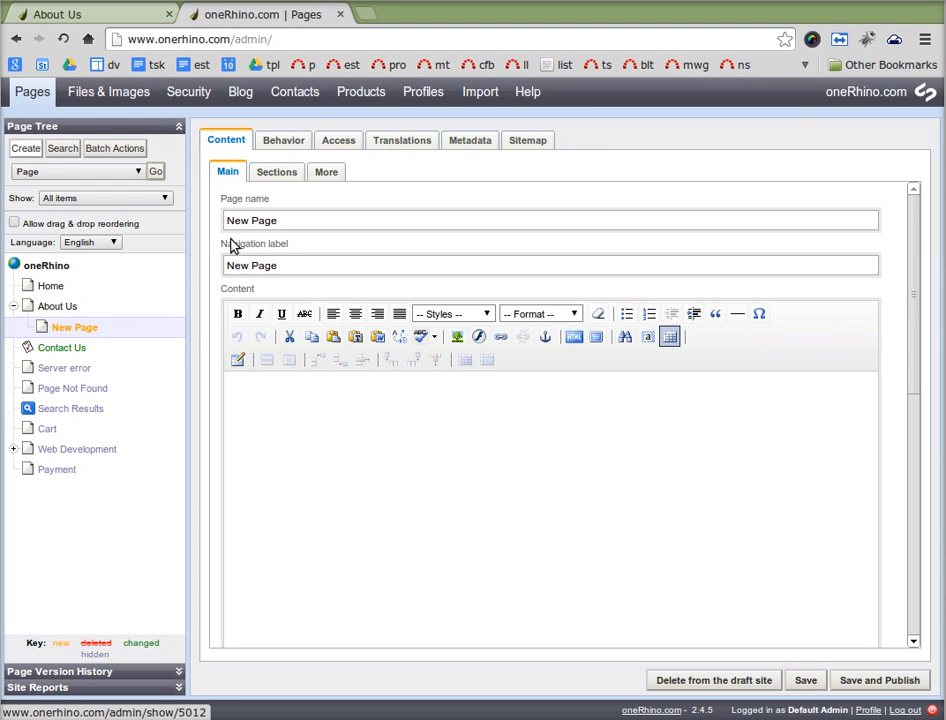
Enter "Some Edit." as the new page's content, keep the name New Page, and save and publish it
{"action": "triple_click", "coordinate": [350, 220]}
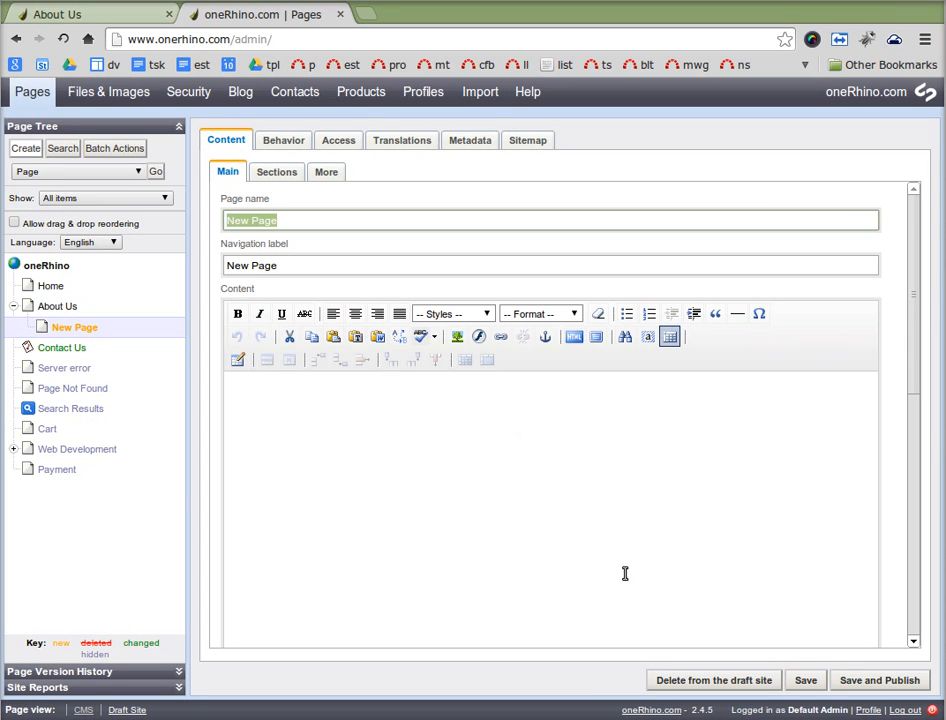
{"action": "left_click", "coordinate": [534, 462]}
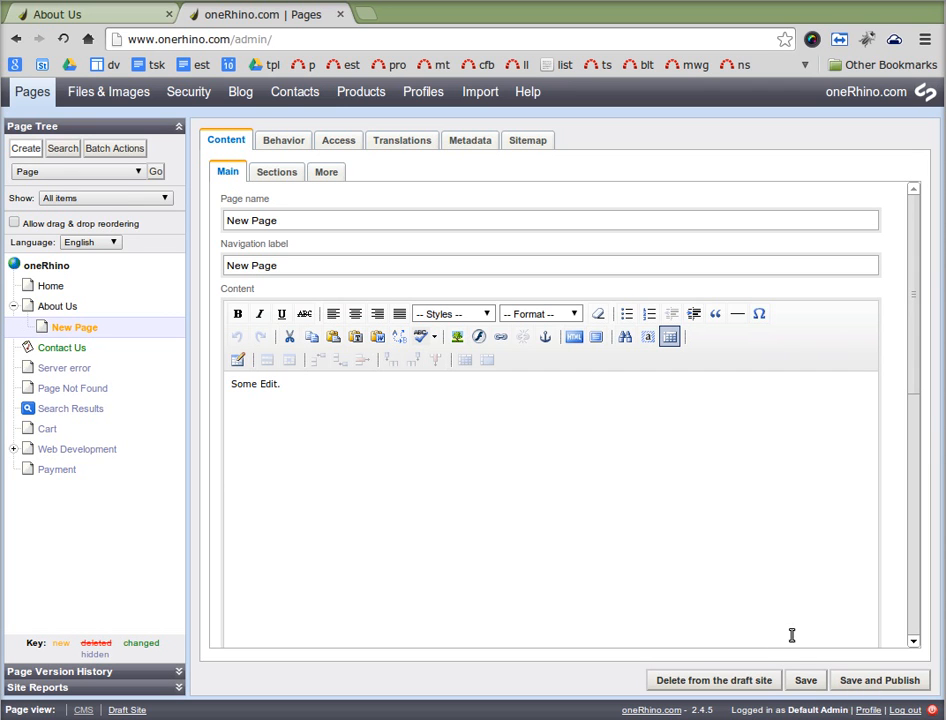
{"action": "left_click", "coordinate": [878, 682]}
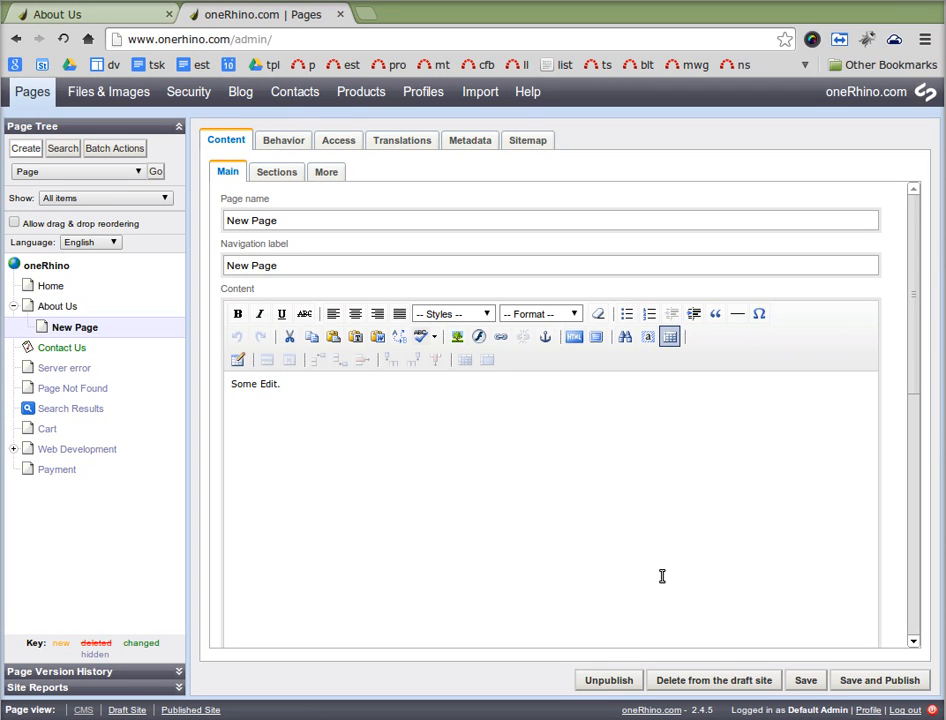
Unpublish New Page and delete it from the draft site
{"action": "left_click", "coordinate": [616, 681]}
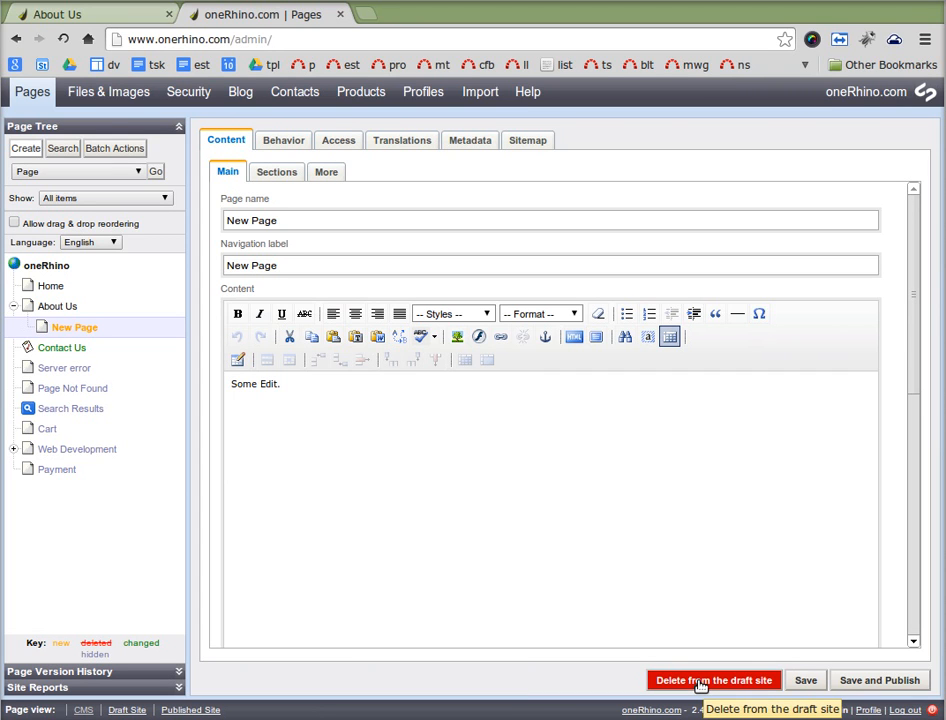
{"action": "left_click", "coordinate": [700, 684]}
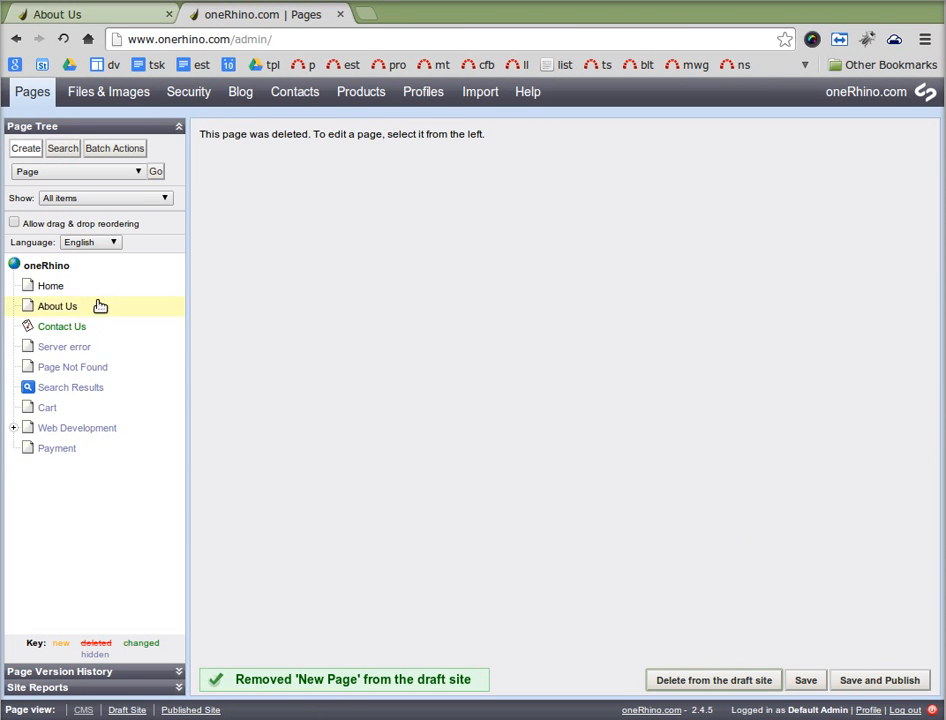
Open the Home page and the About Us page, and review the About Us metadata fields for URL, title, keywords and description
{"action": "left_click", "coordinate": [52, 290]}
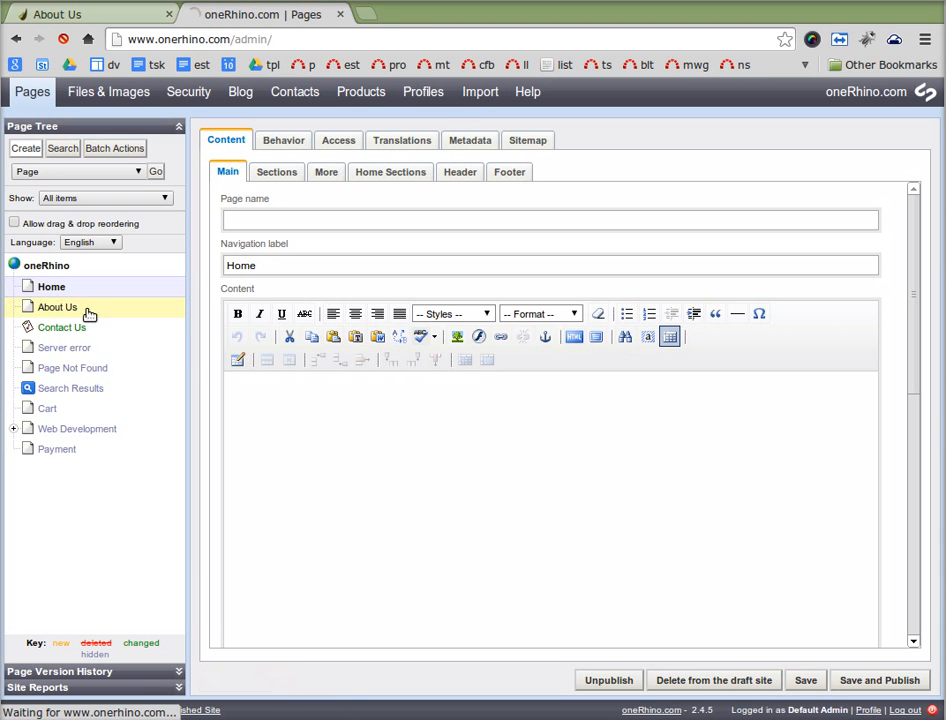
{"action": "left_click", "coordinate": [58, 308]}
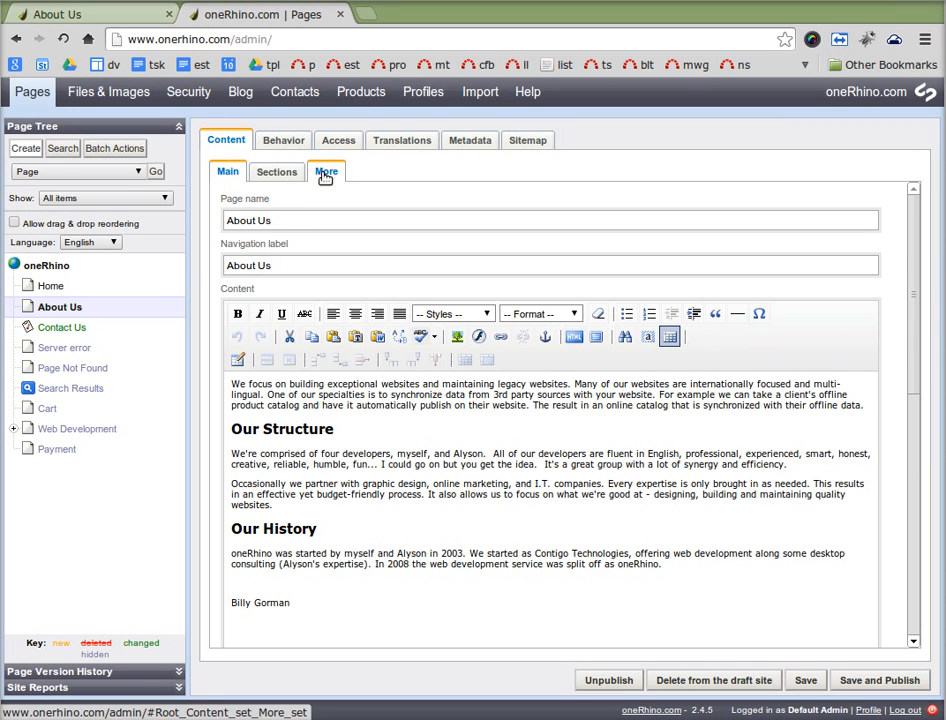
{"action": "left_click", "coordinate": [465, 148]}
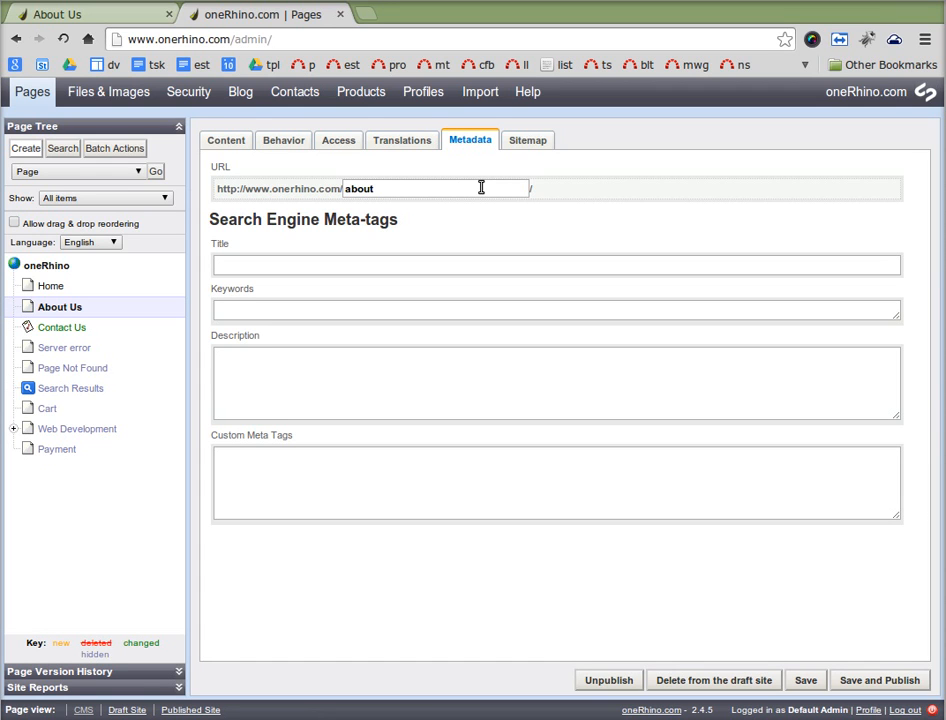
{"action": "left_click", "coordinate": [386, 267]}
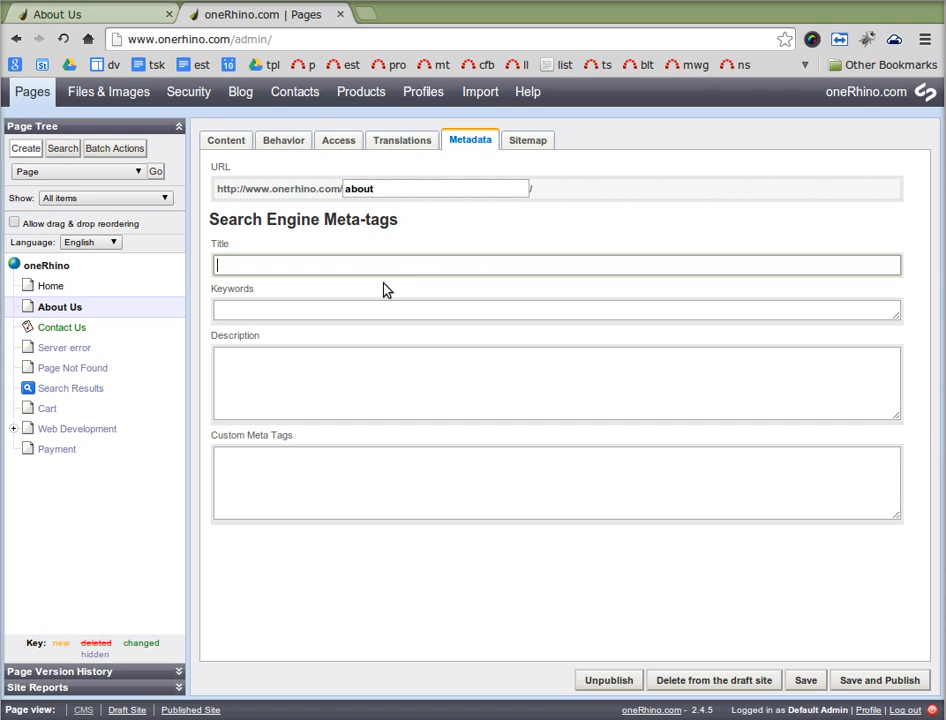
{"action": "left_click", "coordinate": [363, 386]}
{"action": "left_click", "coordinate": [362, 309]}
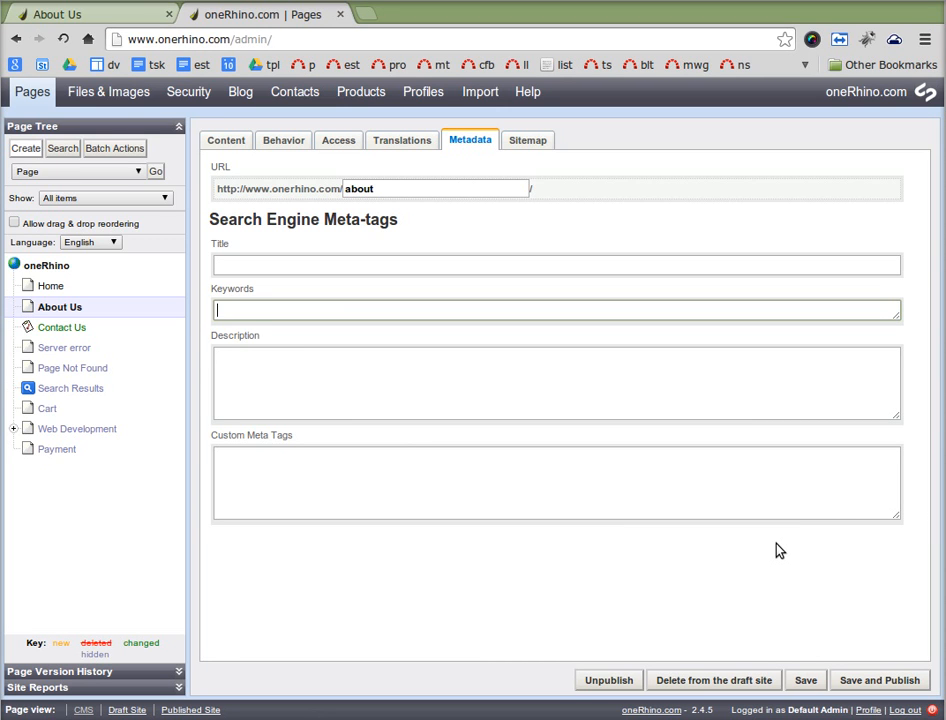
Log out of the site's admin
{"action": "left_click", "coordinate": [907, 711]}
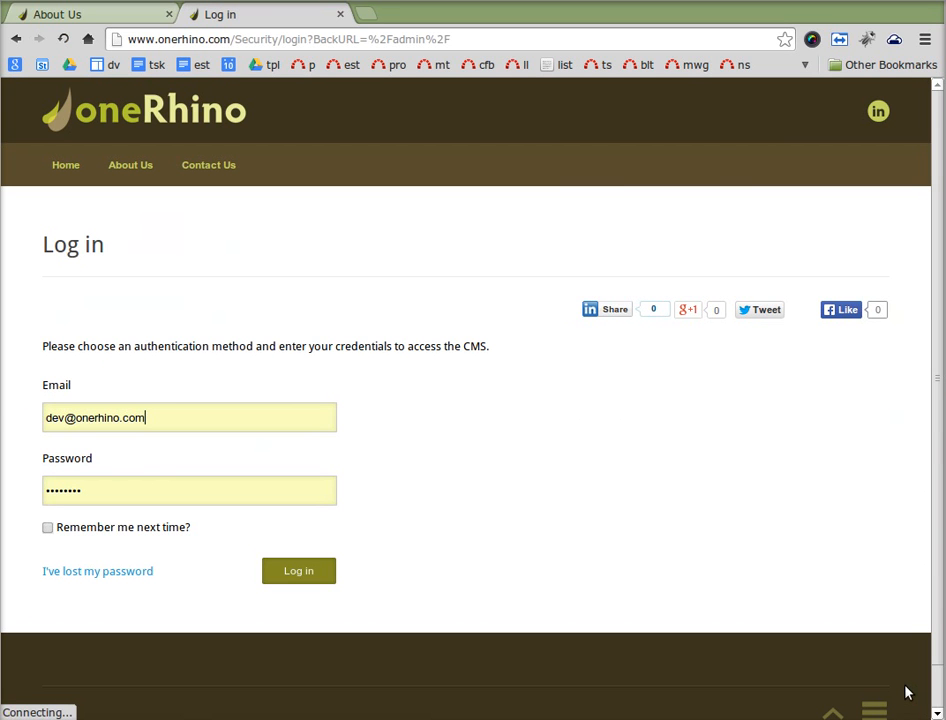